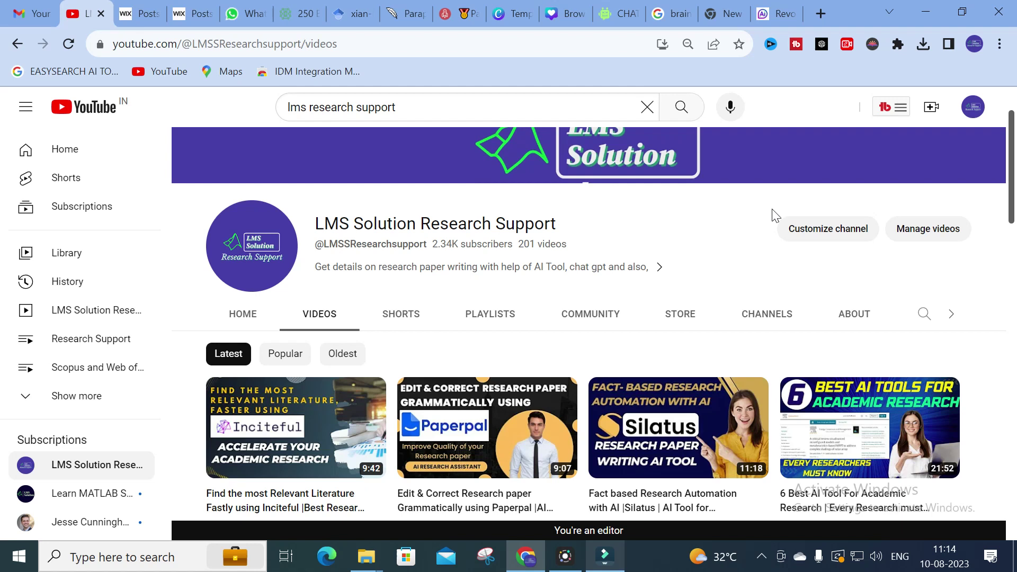
# Open the BrainyPdf website from the Google results for "brainypdf".
pyautogui.click(668, 15)
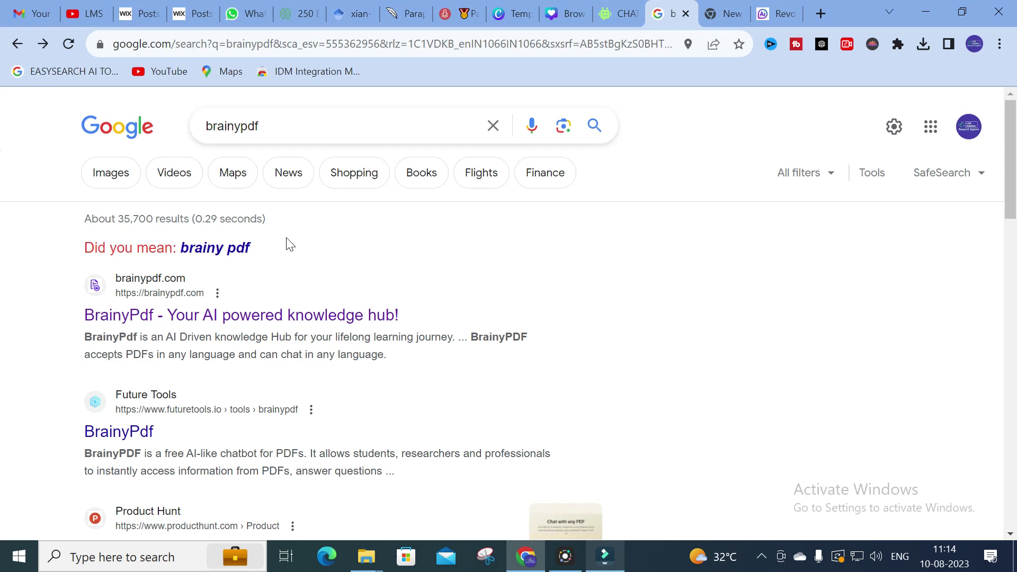
pyautogui.click(140, 317)
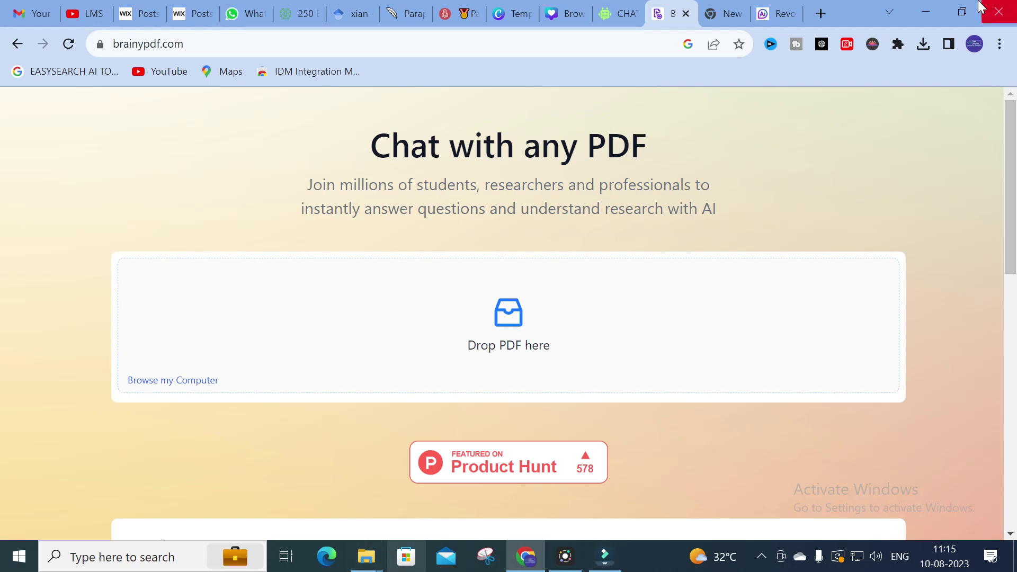
# Open castillo2015.pdf from the desktop, look over its title and abstract, and close it.
pyautogui.click(935, 10)
pyautogui.doubleClick(149, 31)
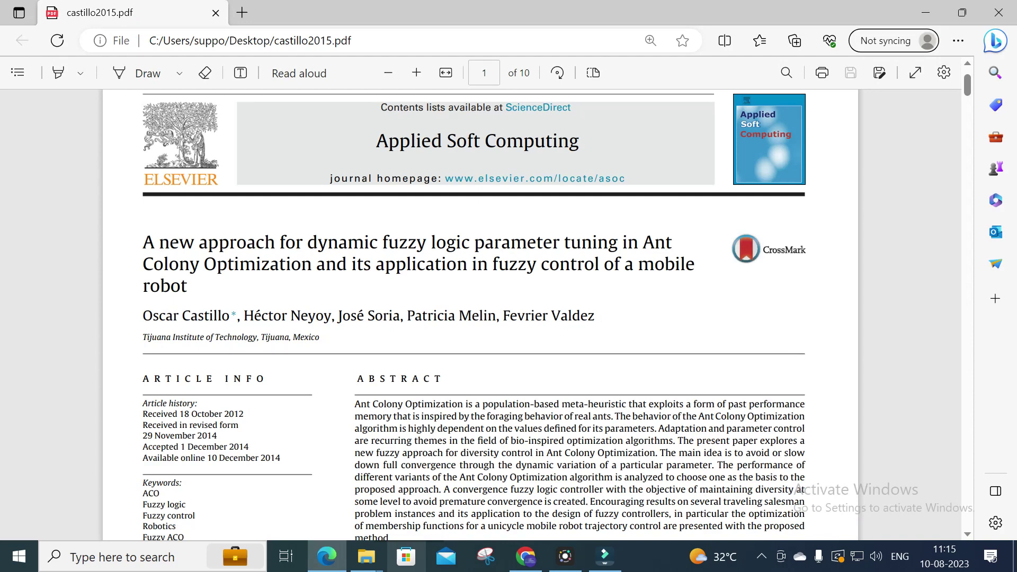
pyautogui.scroll(-1, 480, 312)
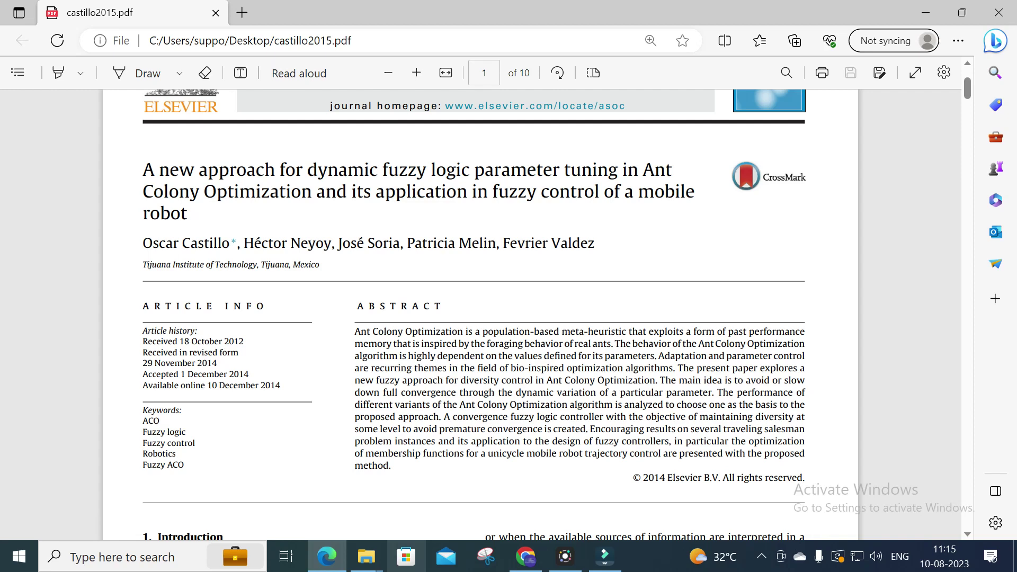
pyautogui.click(998, 12)
# Return to BrainyPdf in Chrome and upload castillo2015.pdf from the Desktop folder to start a chat.
pyautogui.click(525, 557)
pyautogui.click(496, 337)
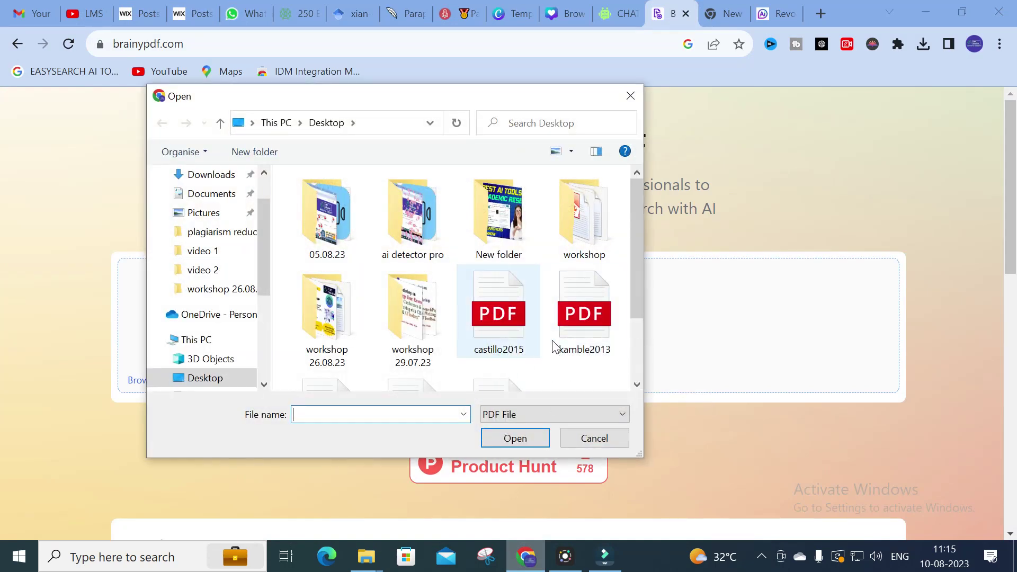
pyautogui.click(526, 323)
pyautogui.click(514, 438)
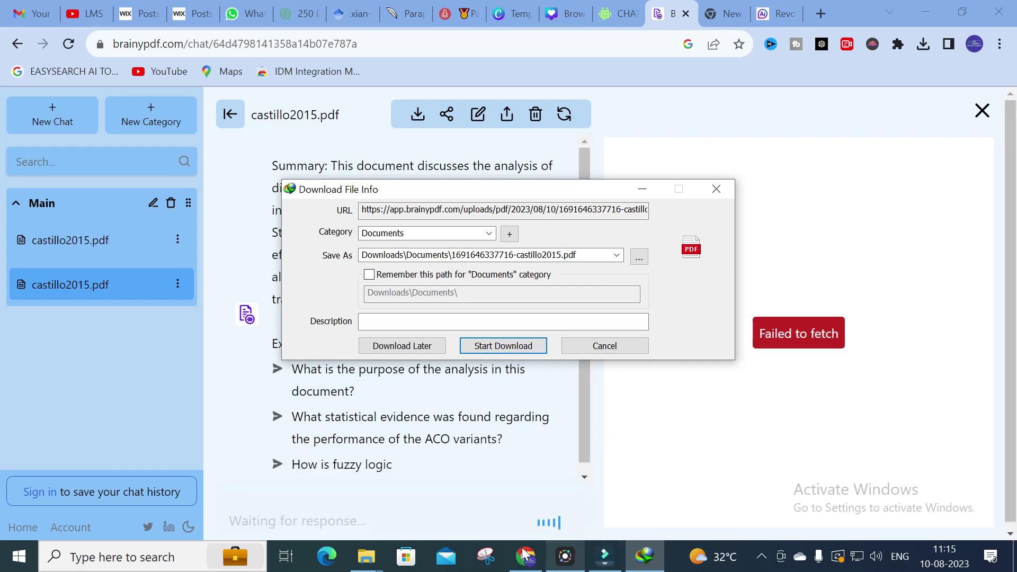
# View the online workshop poster 2.png in the desktop folder "workshop 26.08.23" and return to the BrainyPdf chat.
pyautogui.click(926, 11)
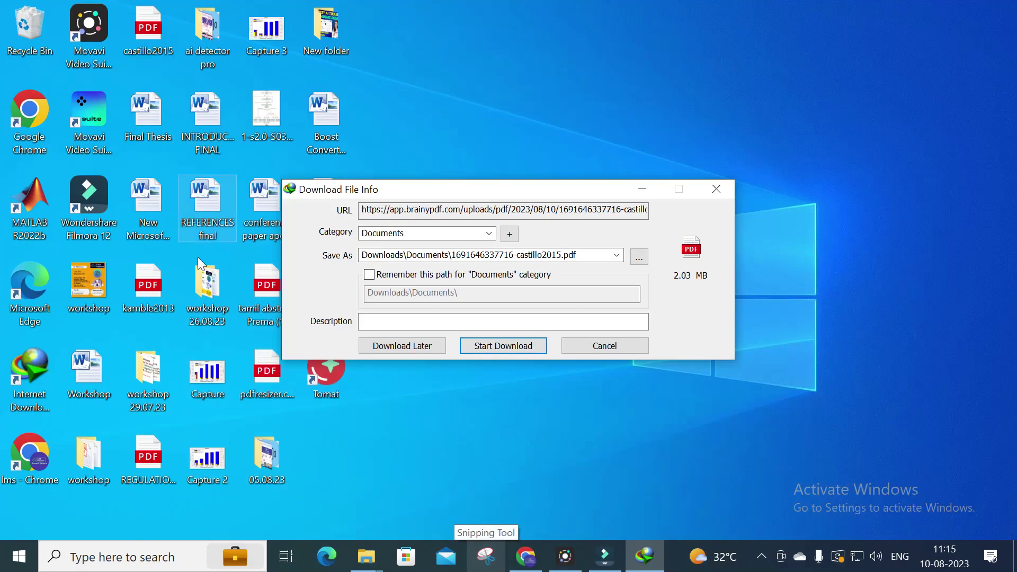
pyautogui.doubleClick(204, 310)
pyautogui.click(294, 127)
pyautogui.doubleClick(294, 127)
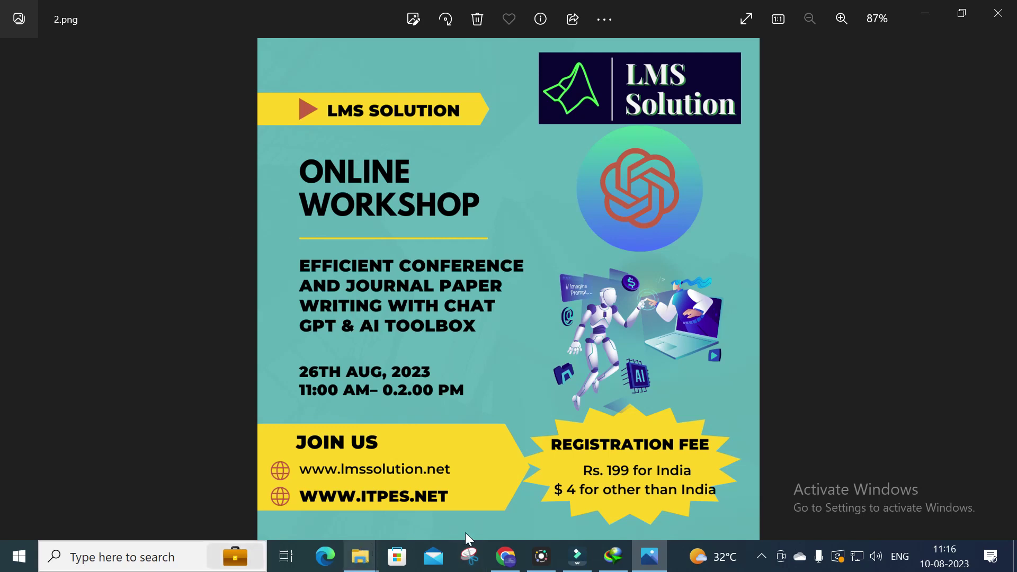
pyautogui.click(505, 556)
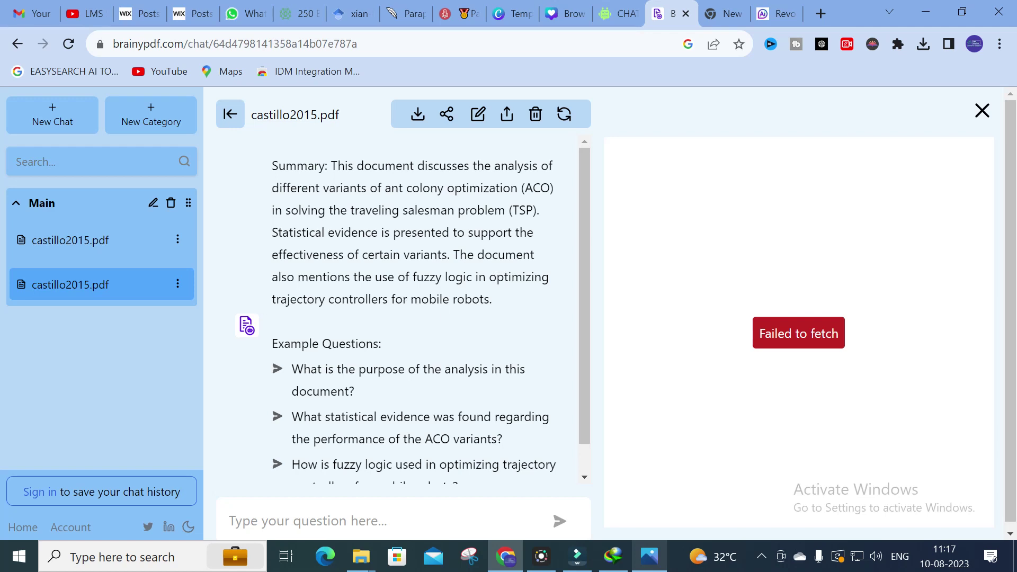
# Read the document summary and ask the example question "What statistical evidence was found regarding the performance of the ACO variants?".
pyautogui.moveTo(331, 166); pyautogui.dragTo(518, 309)
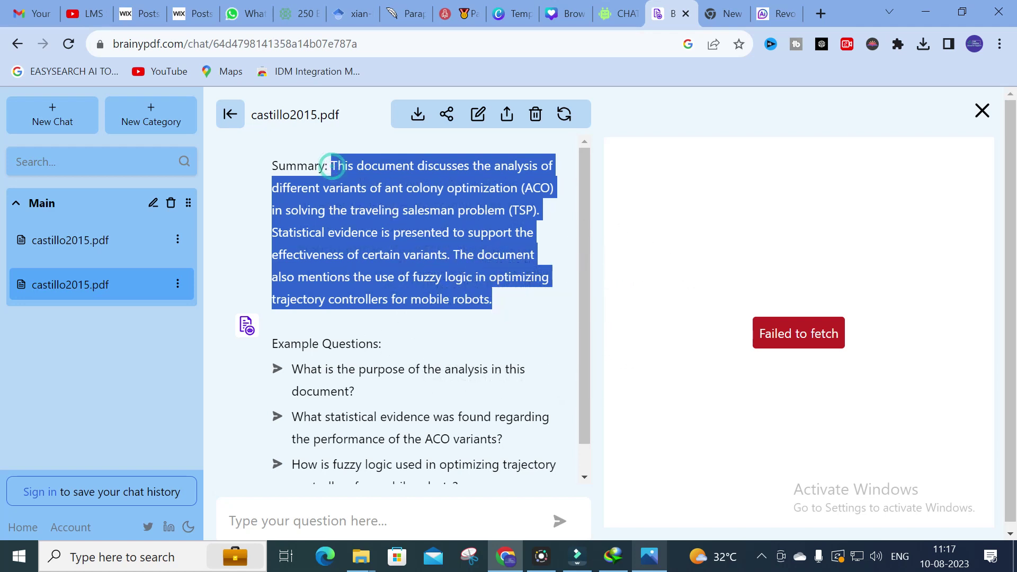
pyautogui.click(413, 245)
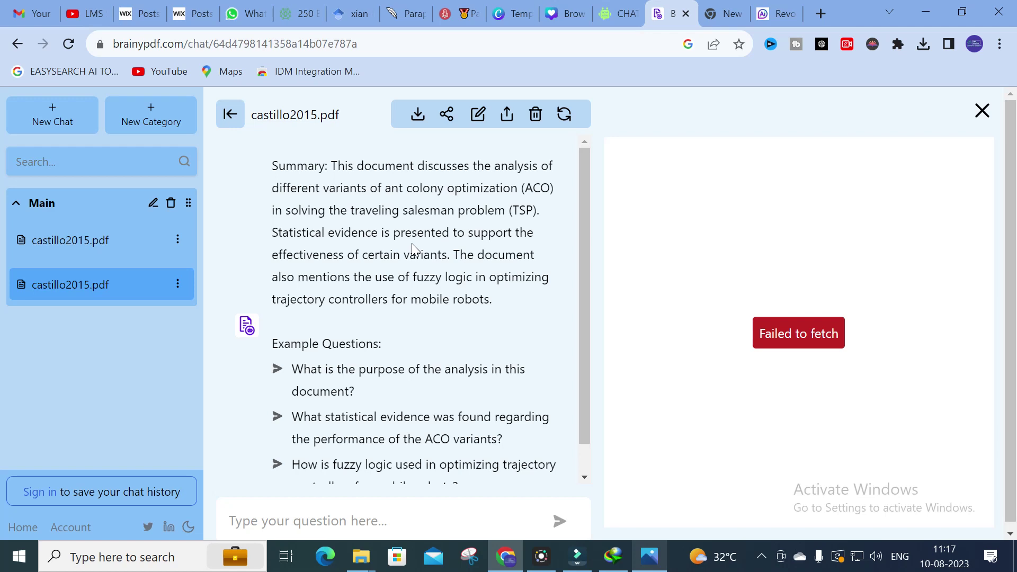
pyautogui.scroll(-1, 470, 325)
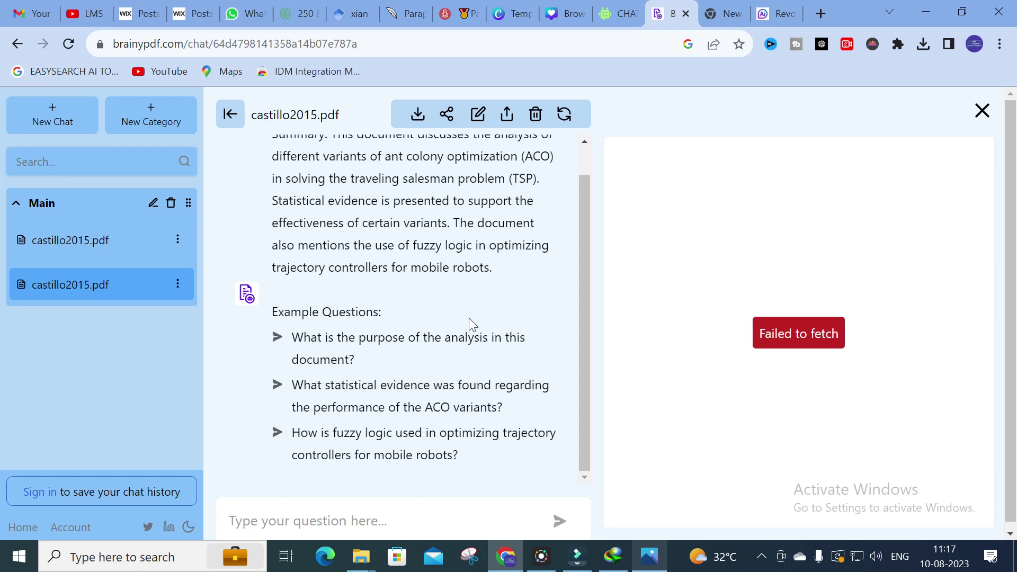
pyautogui.scroll(-1, 288, 384)
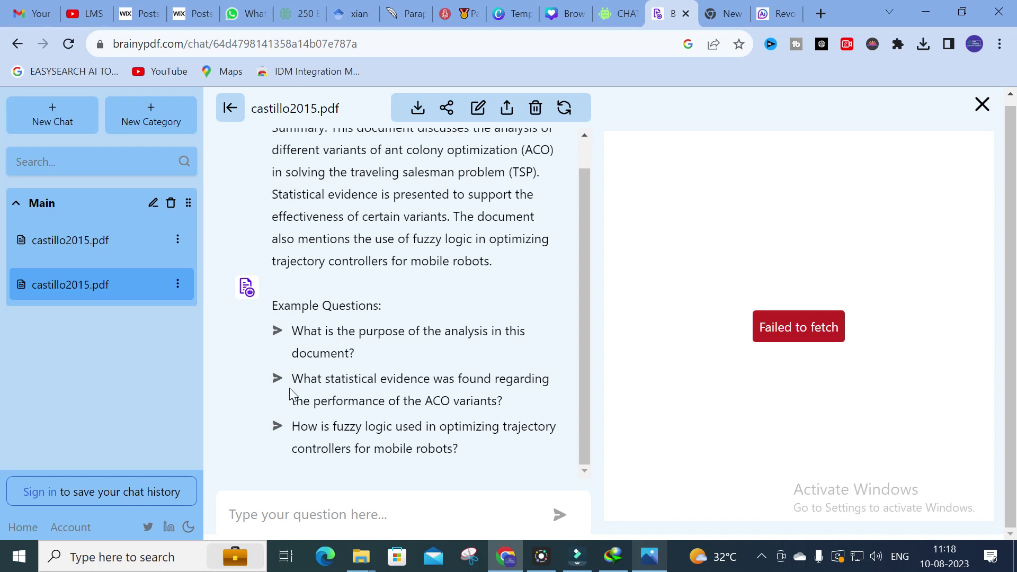
pyautogui.moveTo(291, 390); pyautogui.dragTo(513, 400)
pyautogui.hotkey('ctrl', 'c')
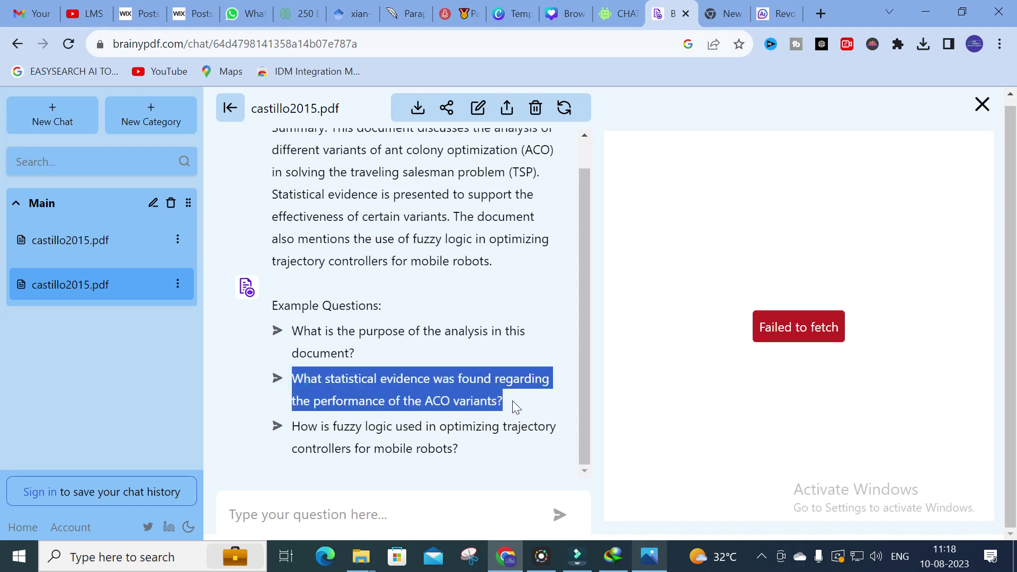
pyautogui.click(352, 516)
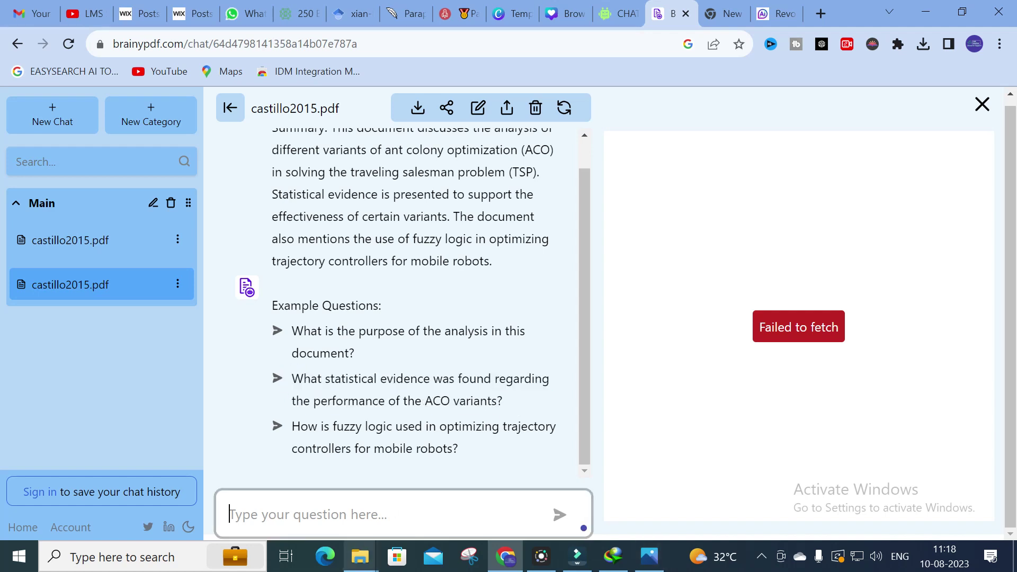
pyautogui.hotkey('ctrl', 'v')
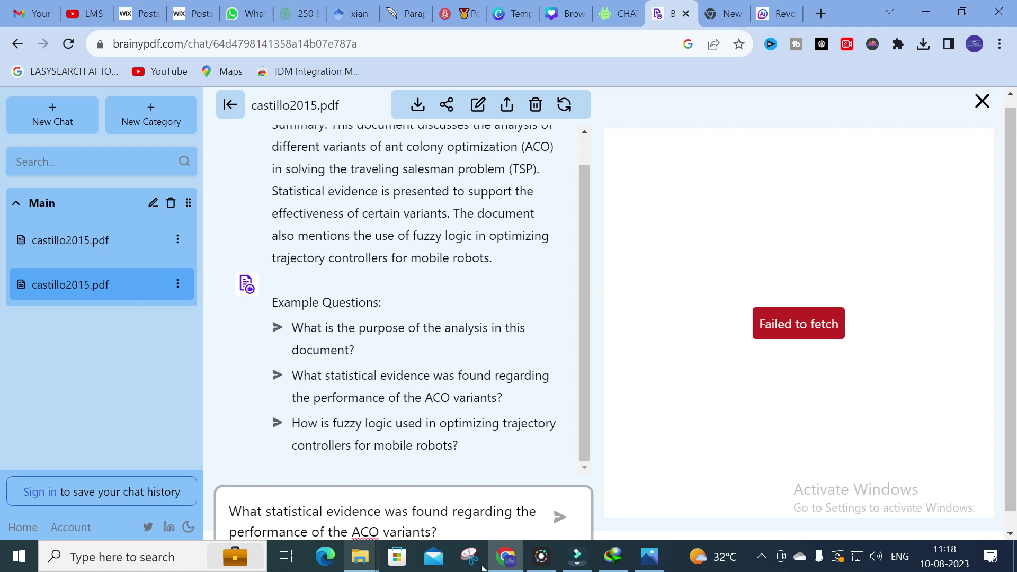
pyautogui.click(561, 517)
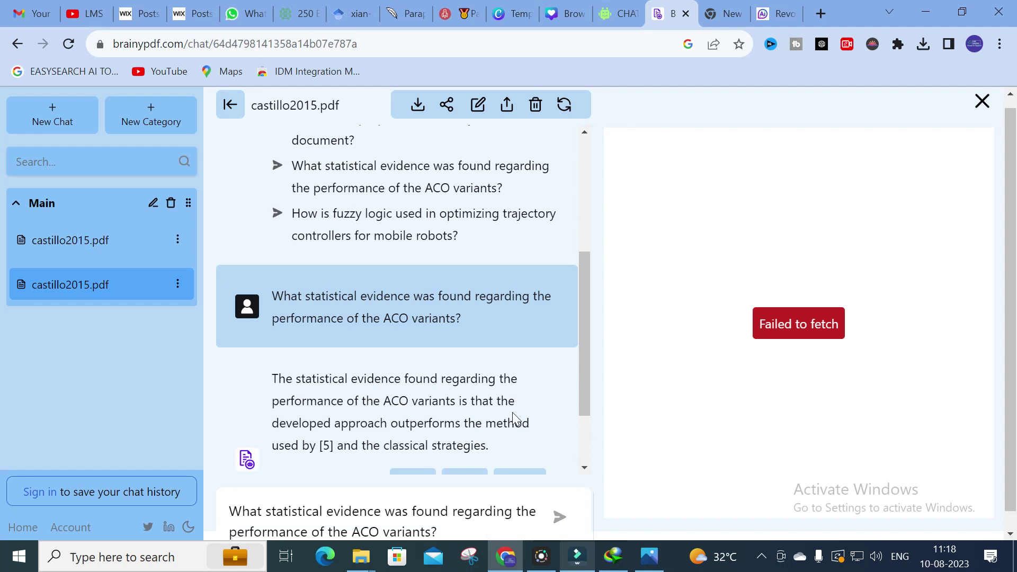
# Read the answer and submit the copied example question "How is fuzzy logic used in optimizing trajectory controllers for mobile robots?".
pyautogui.scroll(-2, 513, 418)
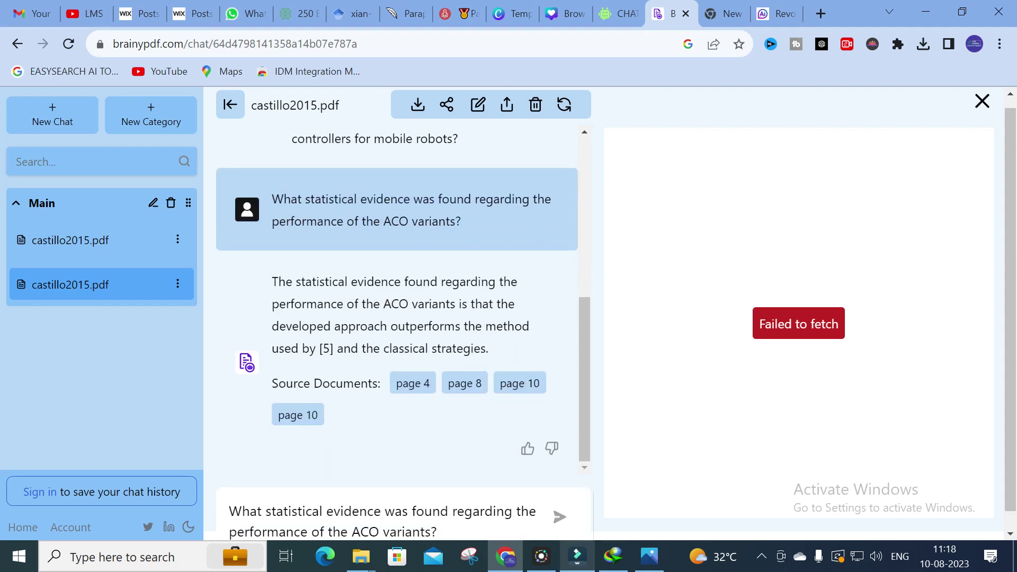
pyautogui.doubleClick(327, 348)
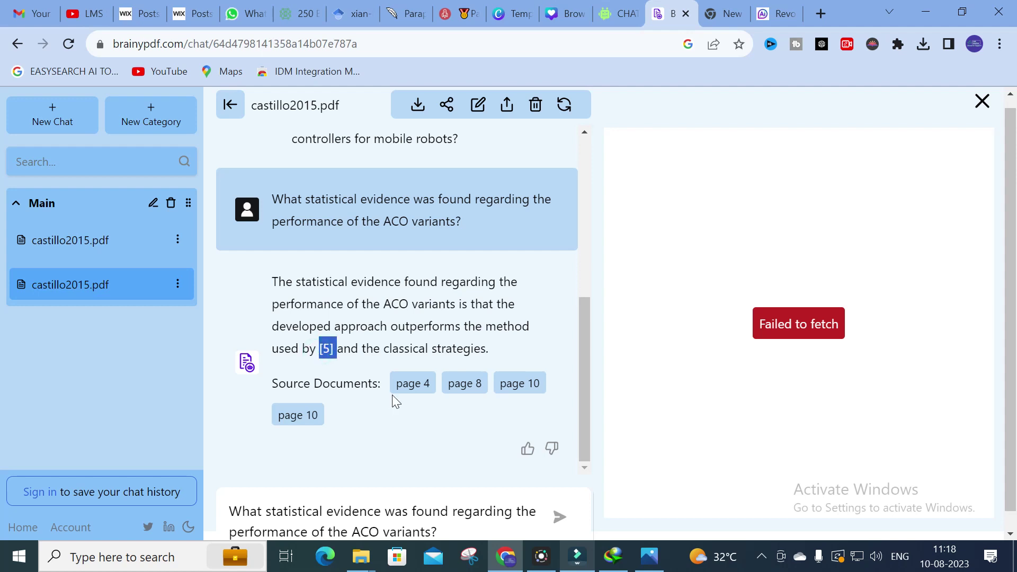
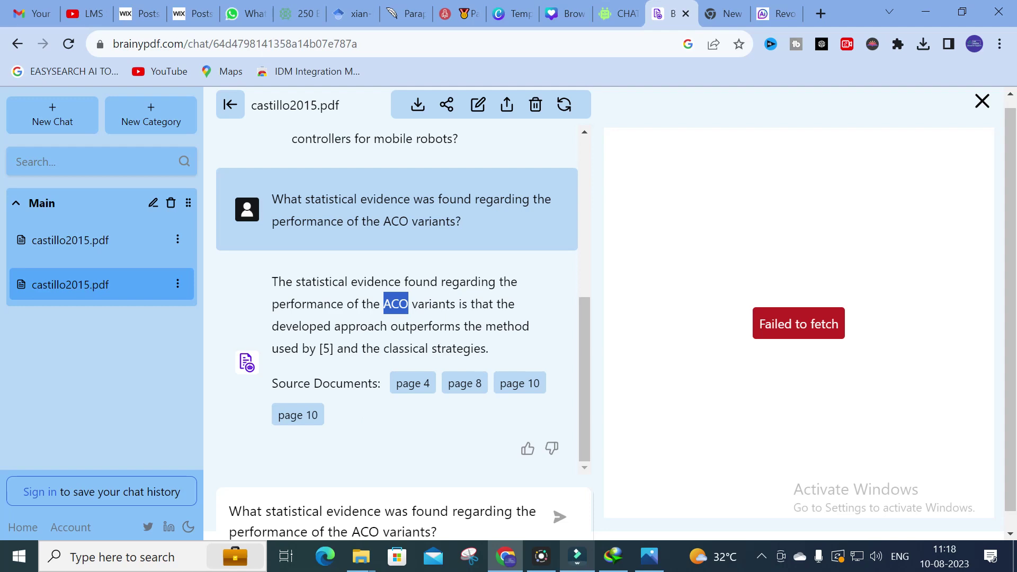
pyautogui.scroll(3, 318, 342)
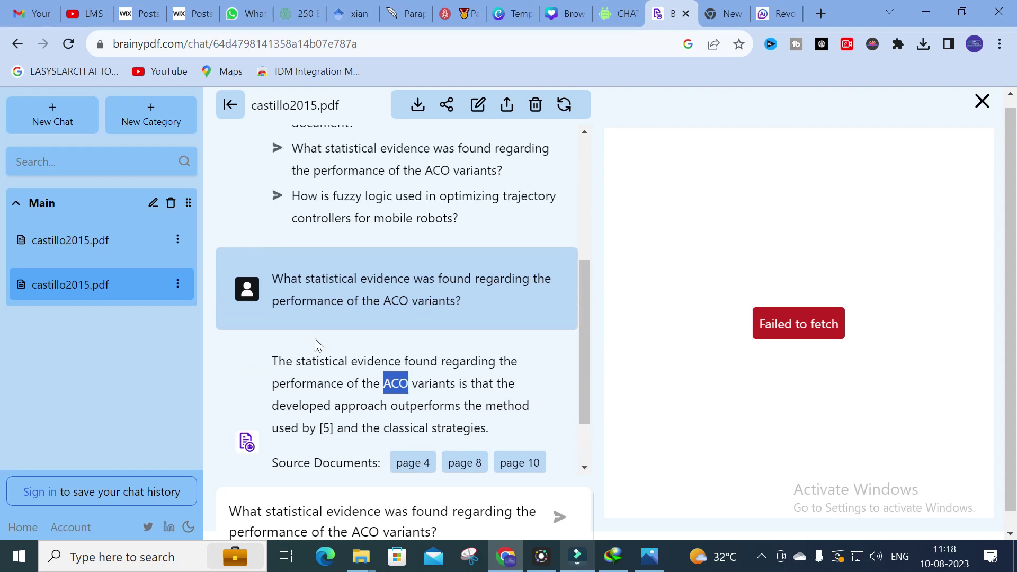
pyautogui.scroll(-1, 310, 337)
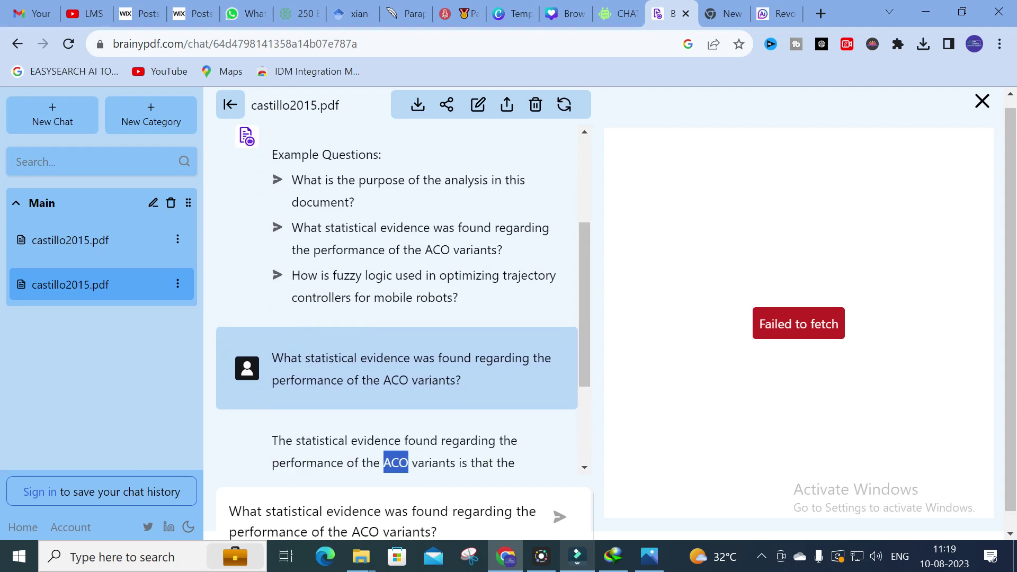
pyautogui.moveTo(292, 276); pyautogui.dragTo(477, 304)
pyautogui.hotkey('ctrl', 'c')
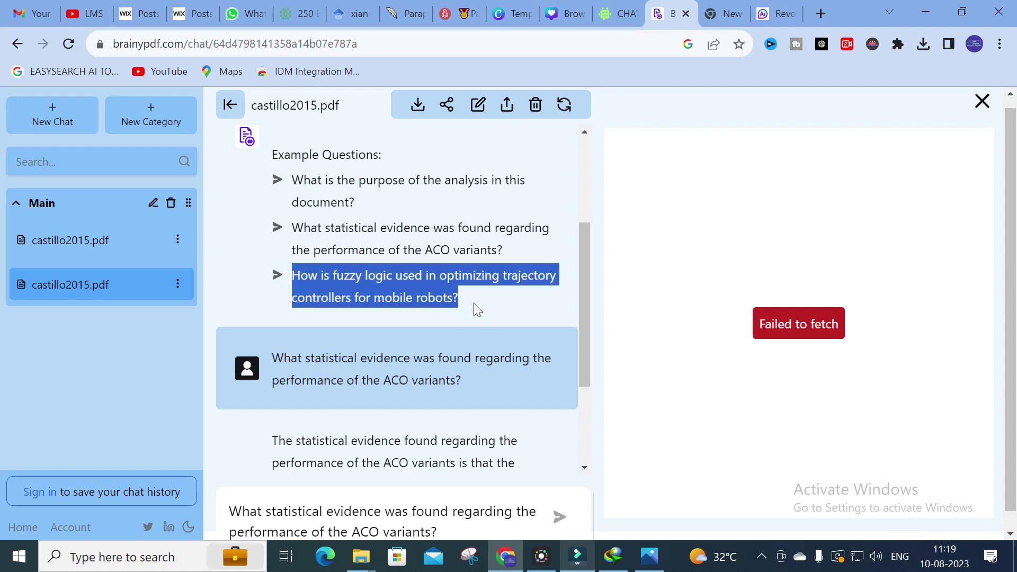
pyautogui.scroll(-4, 472, 305)
pyautogui.click(517, 508)
pyautogui.click(229, 492)
pyautogui.hotkey('ctrl', 'a')
pyautogui.press('BackSpace')
pyautogui.hotkey('ctrl', 'v')
pyautogui.press('Return')
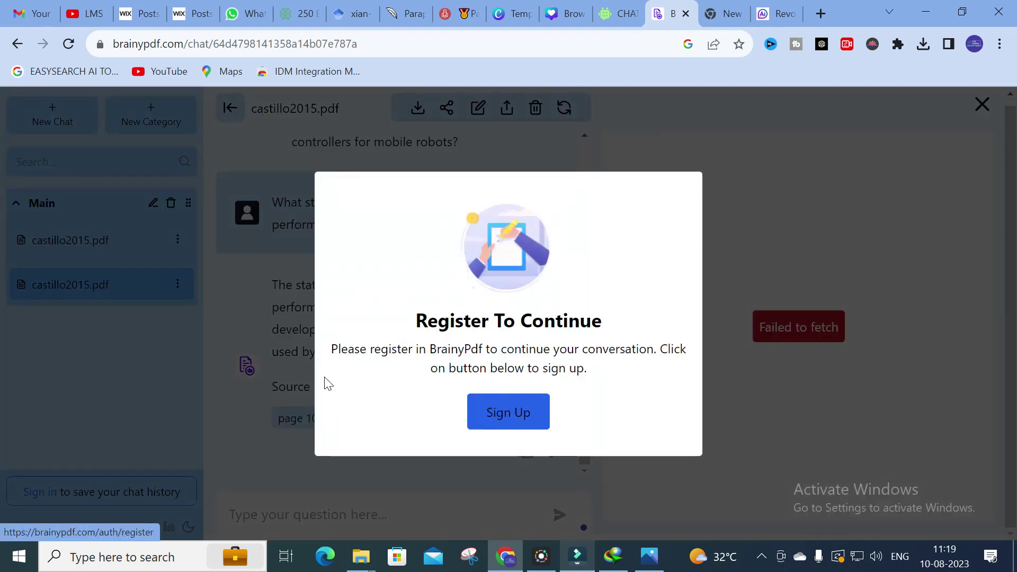
# Resubmit the fuzzy logic question, sign up to continue, and accept the duplicate download option that shows the existing file if complete.
pyautogui.click(310, 318)
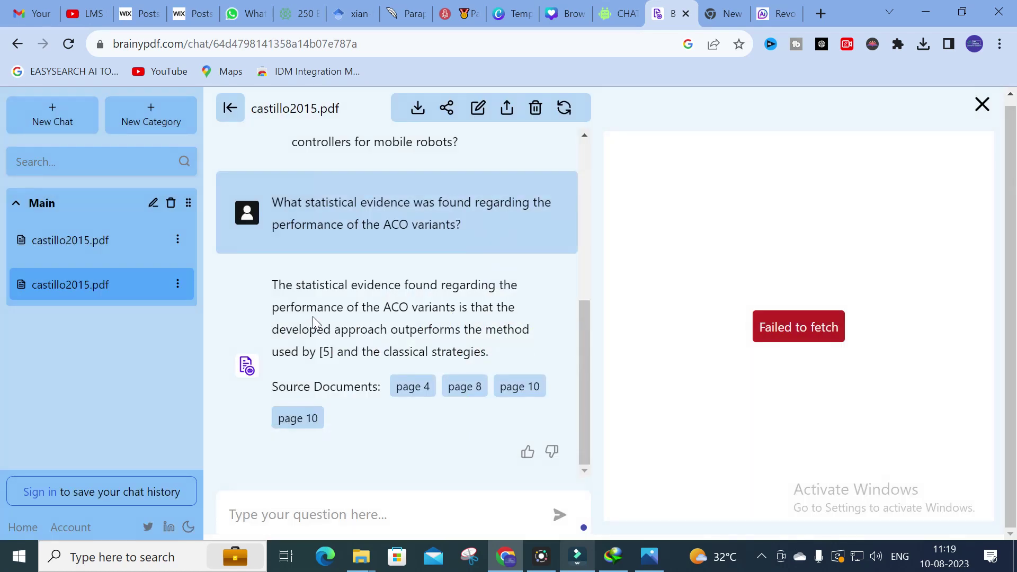
pyautogui.click(23, 127)
pyautogui.click(629, 96)
pyautogui.click(305, 516)
pyautogui.hotkey('ctrl', 'v')
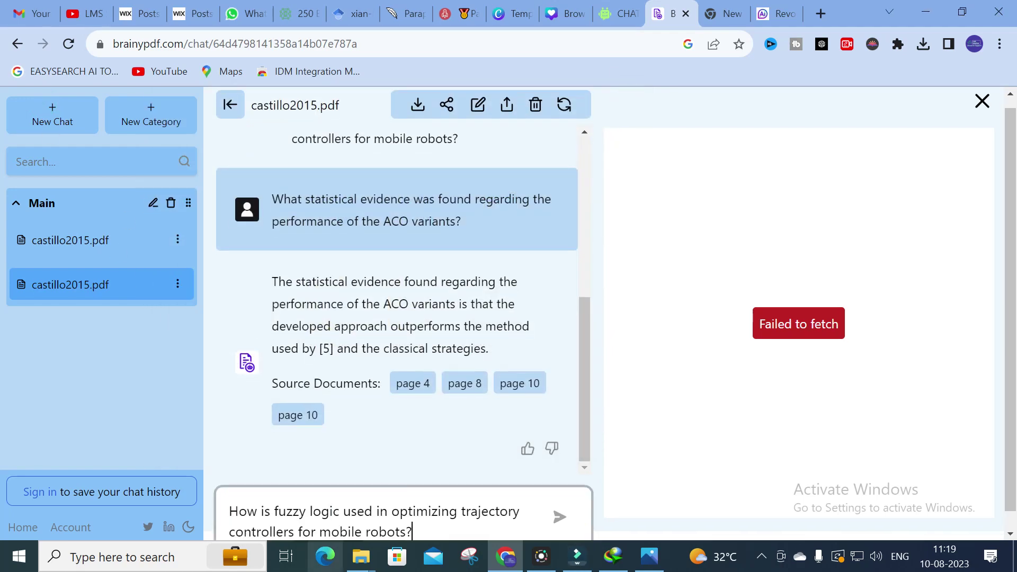
pyautogui.click(559, 517)
pyautogui.click(524, 418)
pyautogui.click(471, 449)
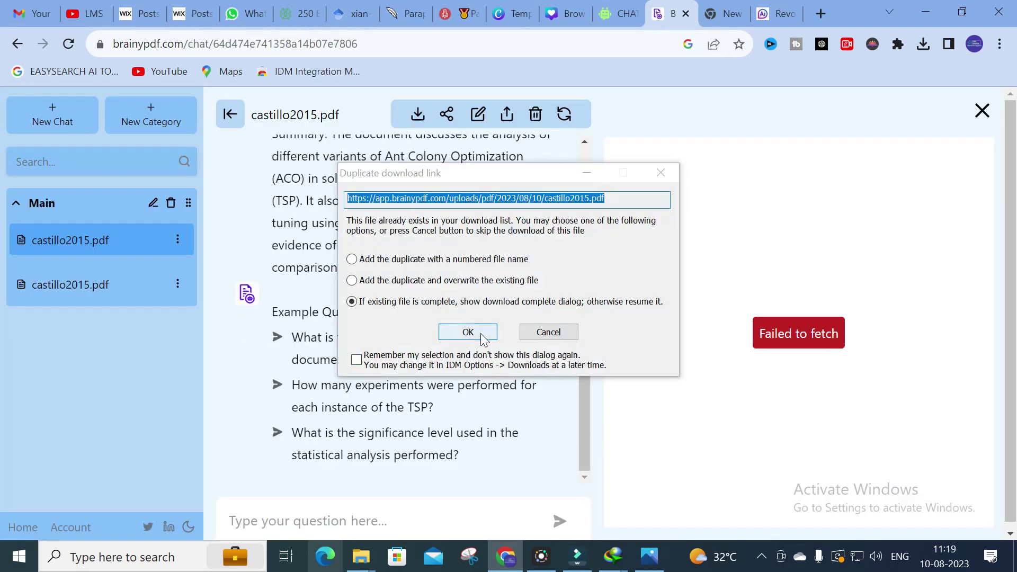
pyautogui.click(466, 332)
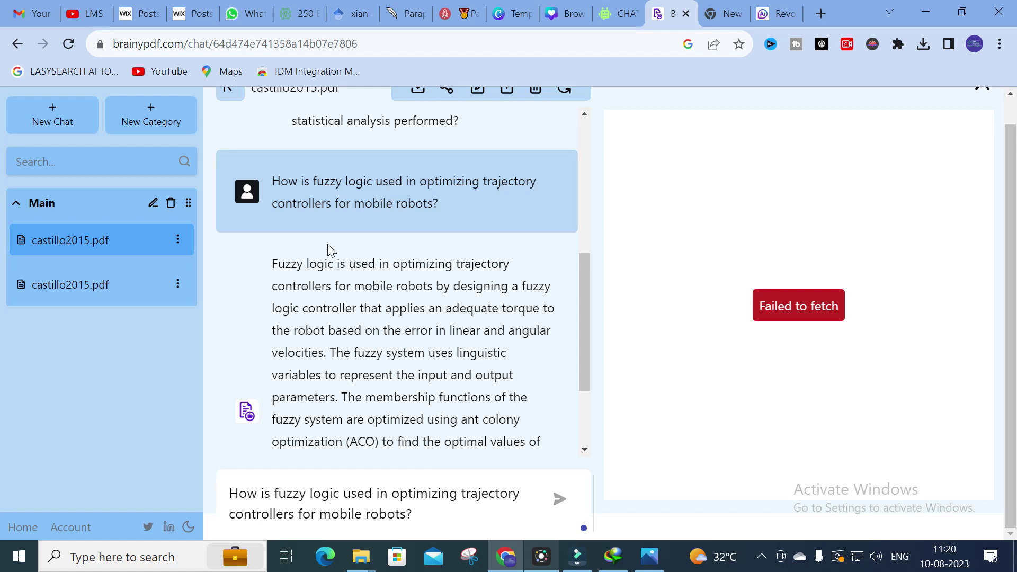
# Review the fuzzy logic answer and ask "What is the significance level used in the statistical analysis performed?".
pyautogui.scroll(-2, 329, 243)
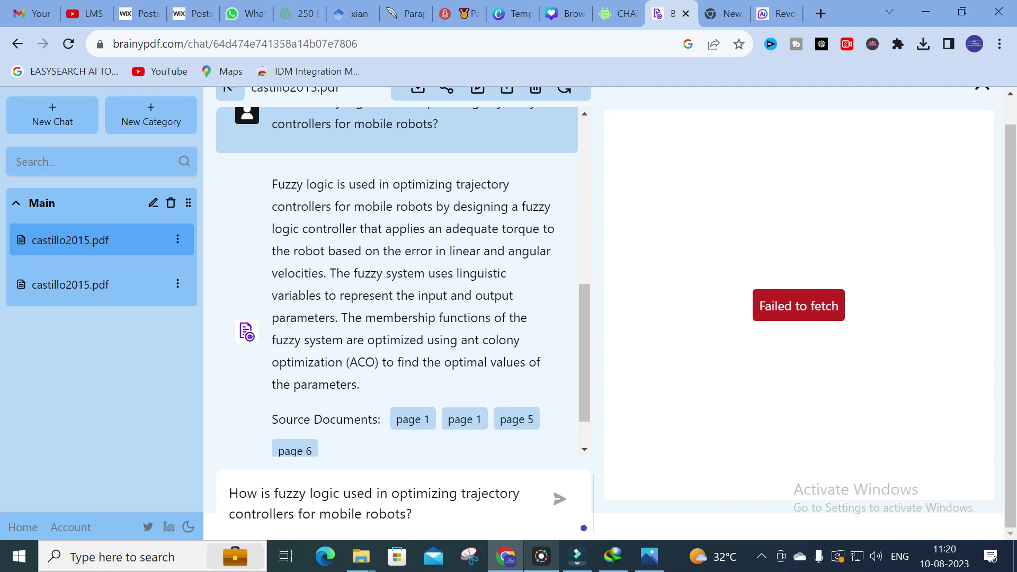
pyautogui.scroll(1, 389, 399)
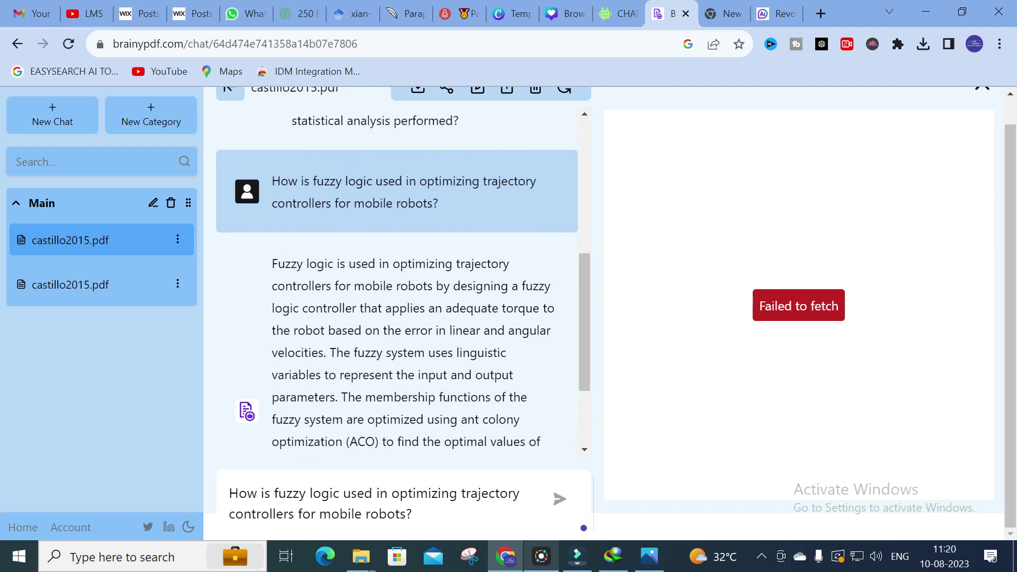
pyautogui.moveTo(272, 263); pyautogui.dragTo(390, 336)
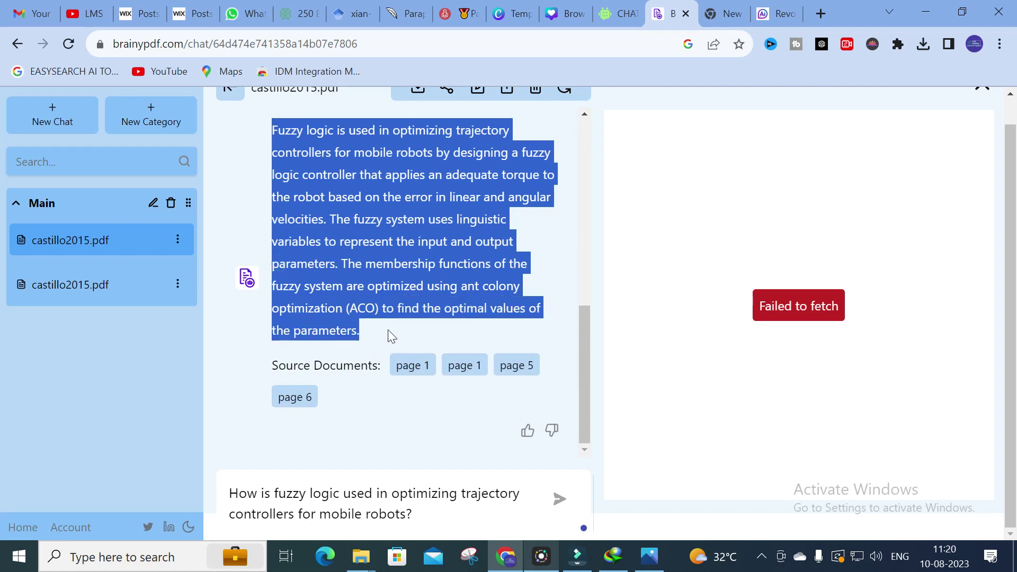
pyautogui.scroll(5, 379, 329)
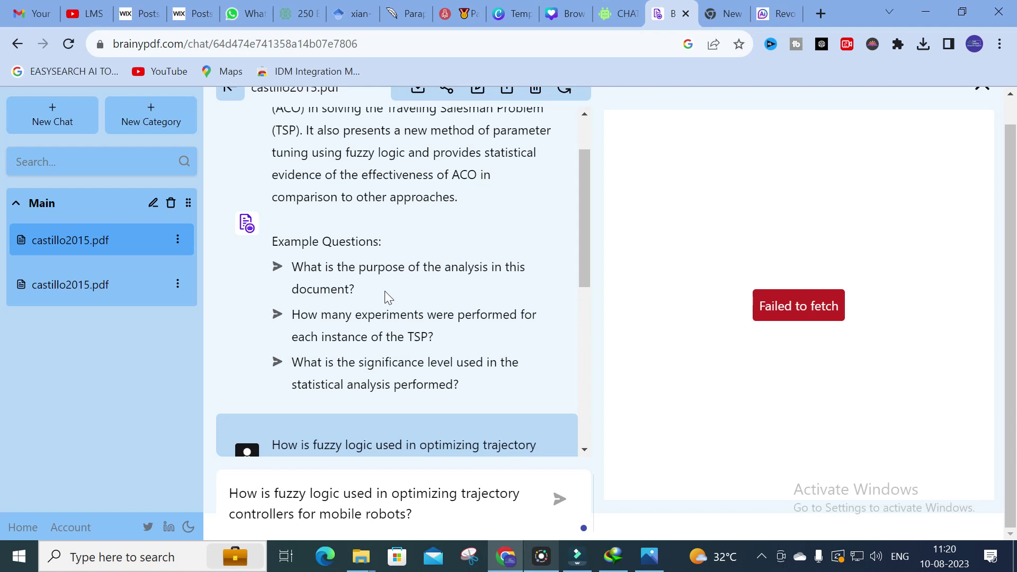
pyautogui.scroll(-1, 386, 291)
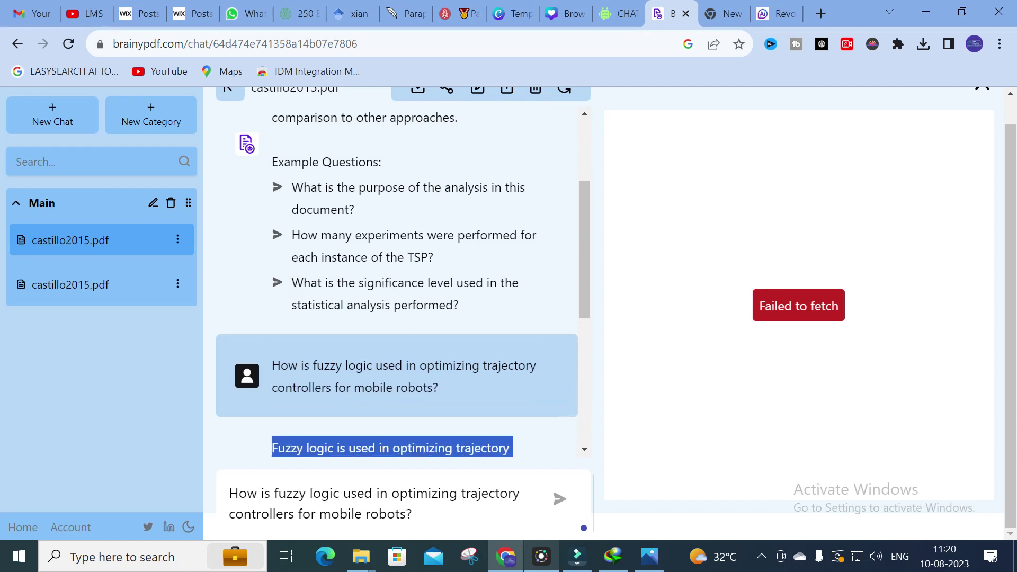
pyautogui.moveTo(291, 284); pyautogui.dragTo(445, 305)
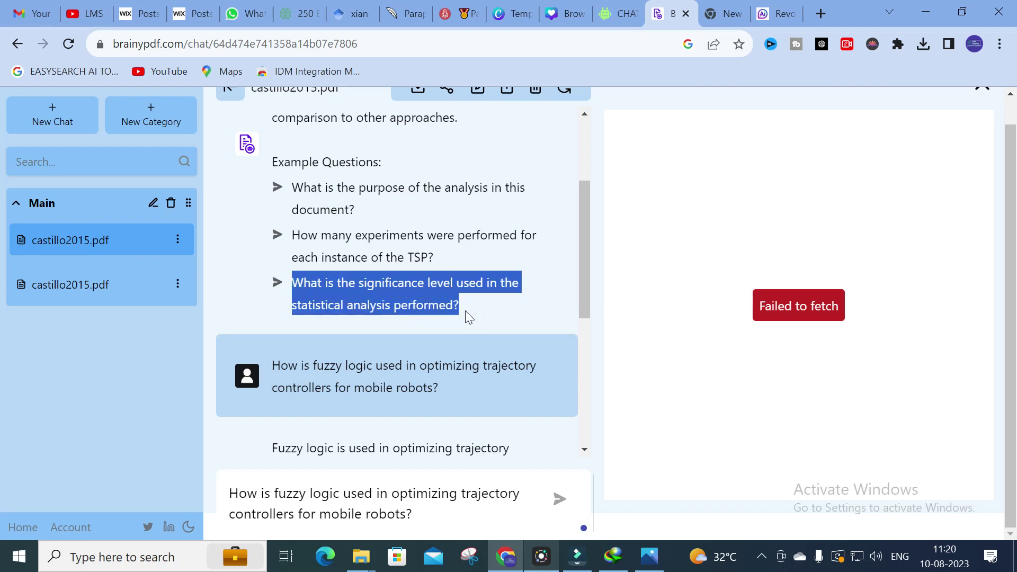
pyautogui.scroll(-4, 365, 430)
pyautogui.moveTo(231, 492); pyautogui.dragTo(540, 543)
pyautogui.press('BackSpace')
pyautogui.write('What is the significance level used in the statistical analysis performed?')
pyautogui.click(559, 500)
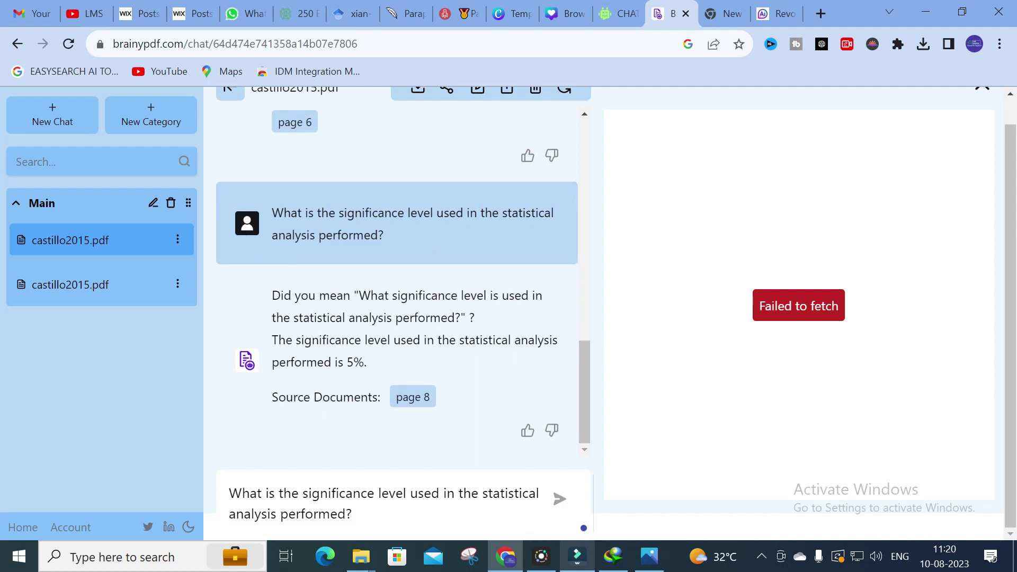
# Review the chat from the latest answer back to the document summary and example questions.
pyautogui.scroll(8, 371, 363)
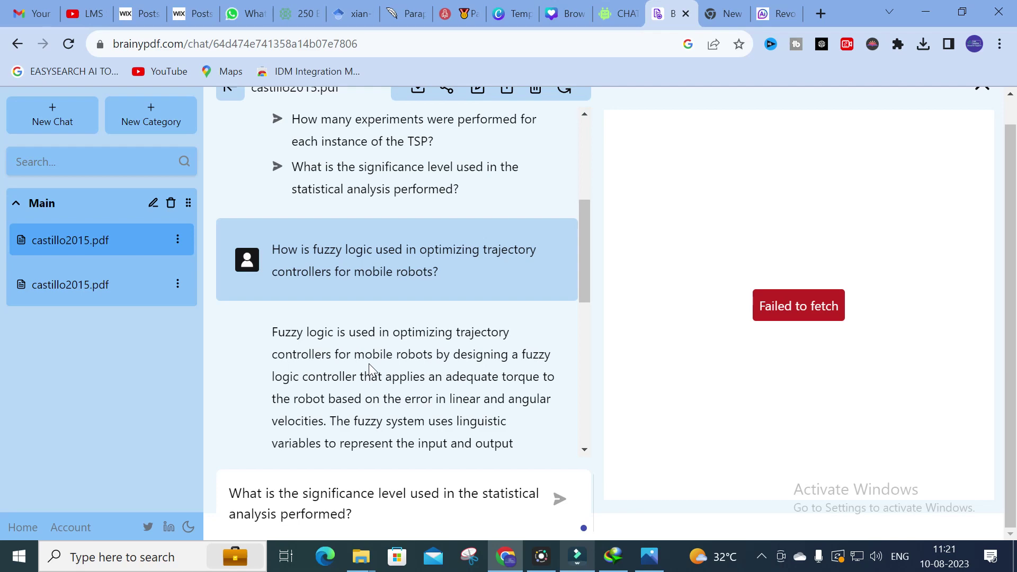
pyautogui.scroll(5, 369, 363)
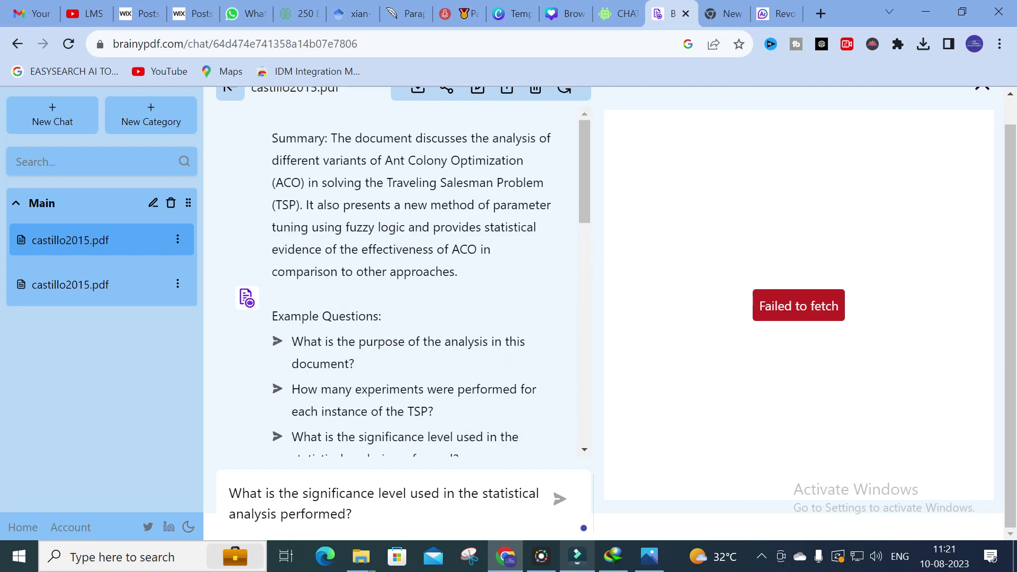
pyautogui.scroll(2, 269, 345)
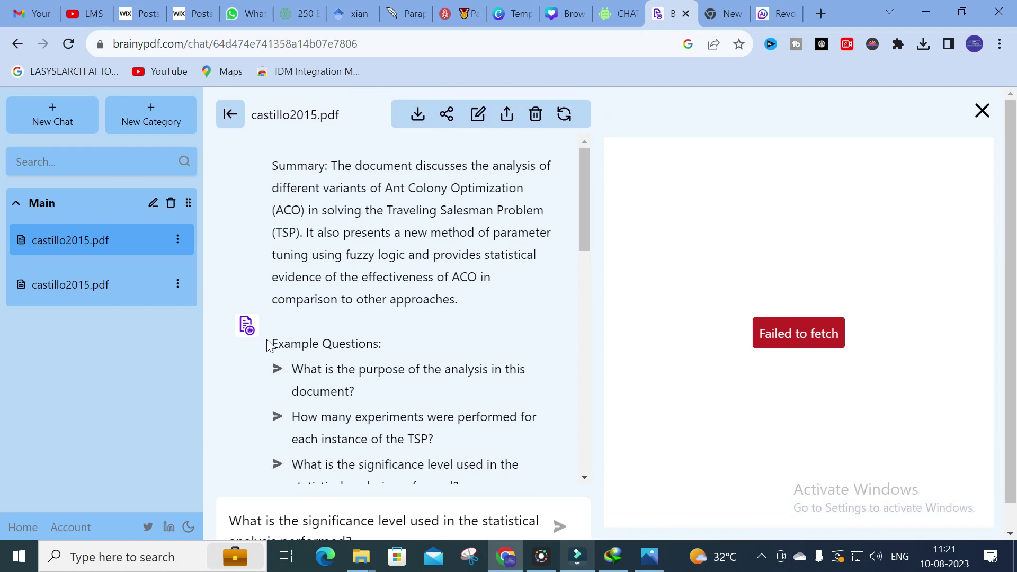